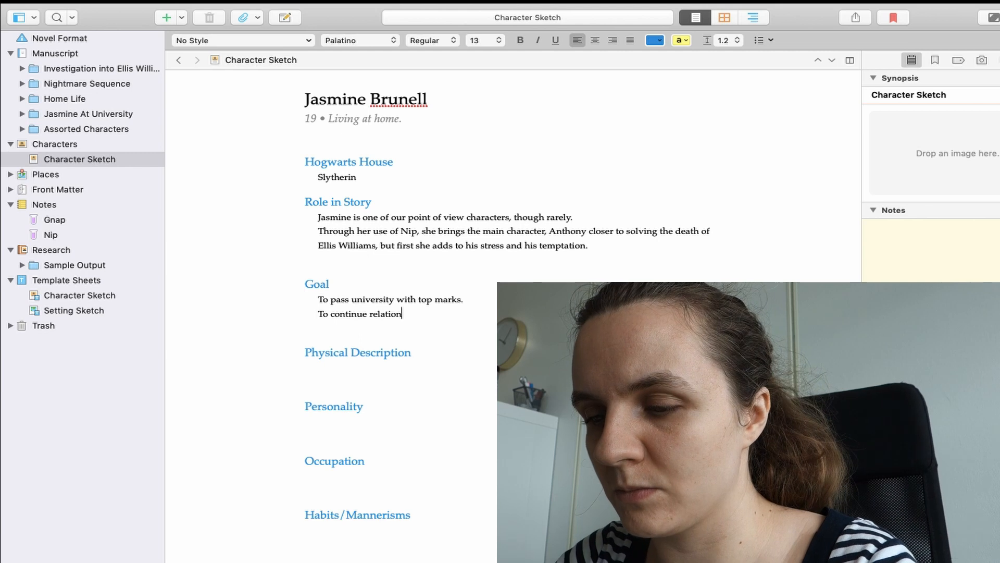
# - Replace the second Goal line in the character sketch with one starting "To become her own person, outside of her"
pyautogui.press('BackSpace')
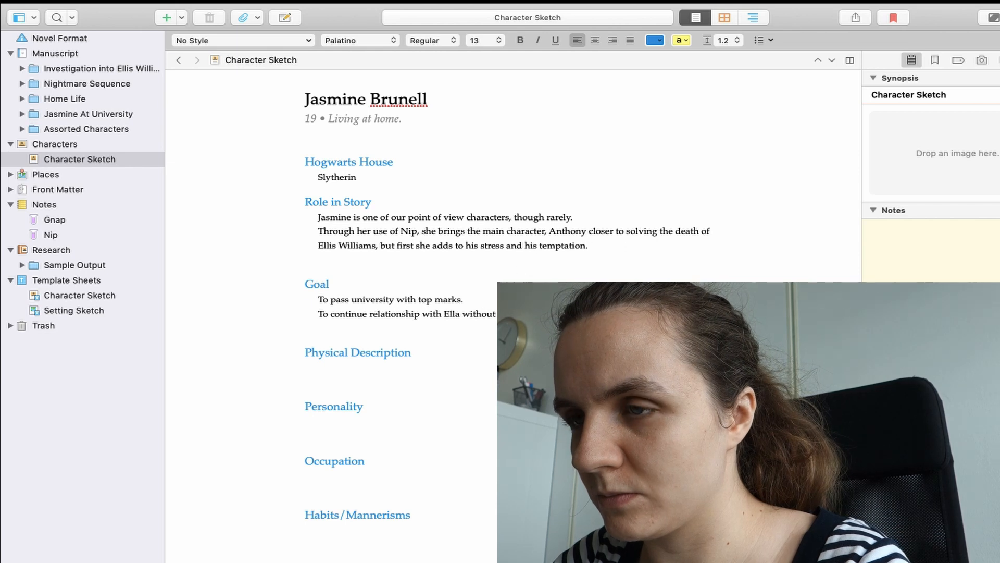
pyautogui.hotkey('shift', 'Up')
pyautogui.press('BackSpace')
pyautogui.press('Return')
pyautogui.write('To become her own person, outside of her')
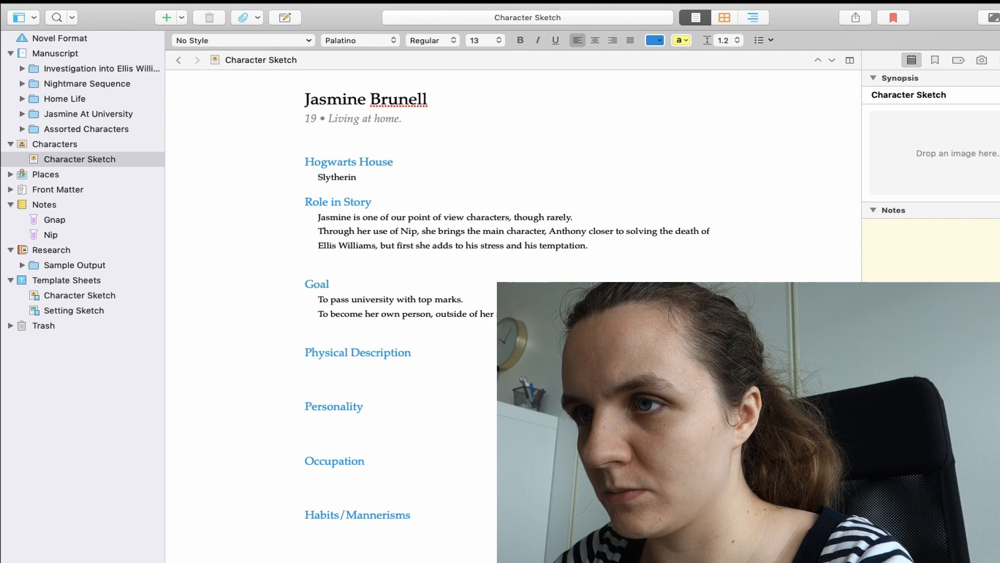
# - Add a third Goal line reading "To make her father proud."
pyautogui.press('Return')
pyautogui.write('To make her father proud.')
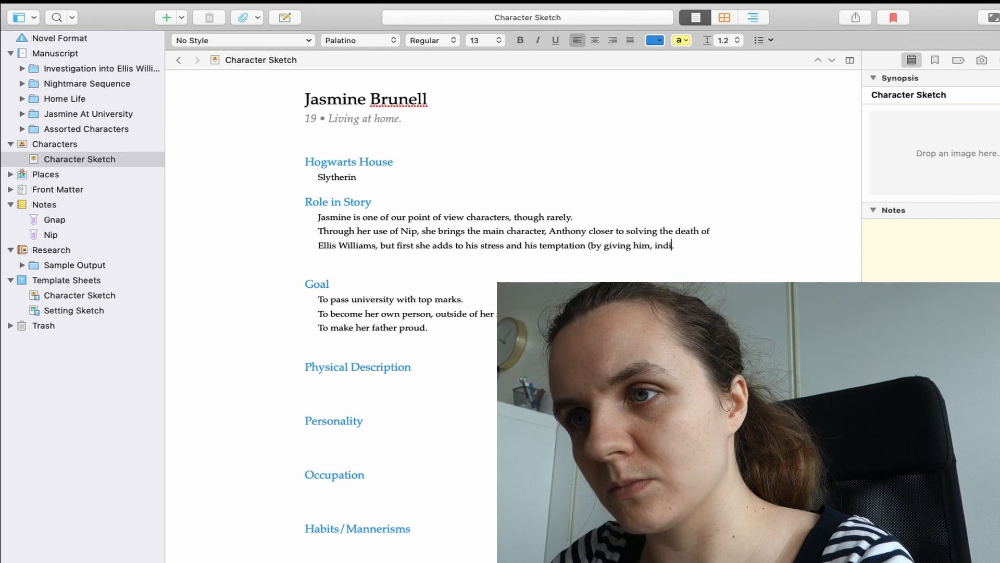
pyautogui.write('rectly, the drug itself).')
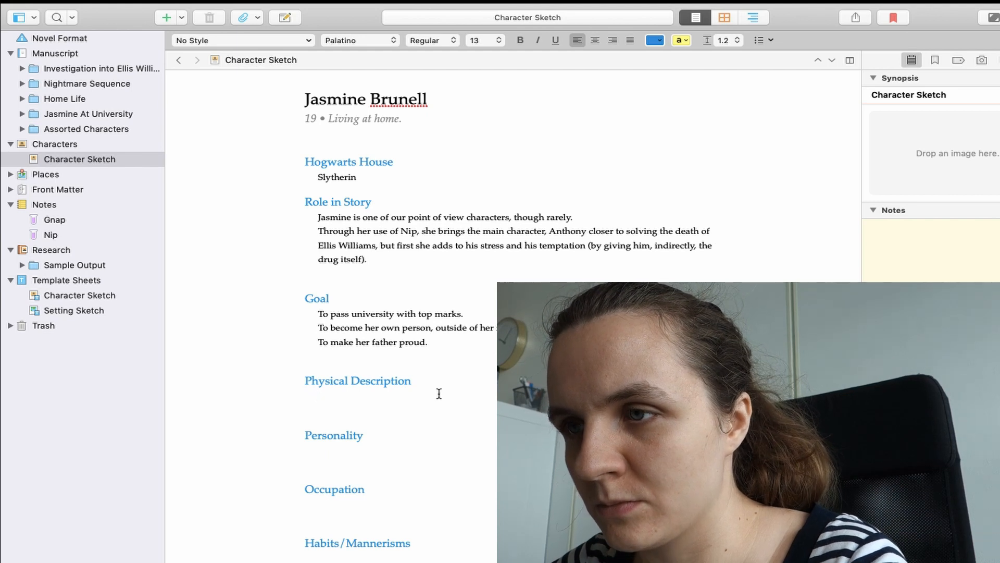
# - Fill in the Physical Description with "Curvy, pale. Blue eyes, blonde hair" and more details
pyautogui.write('pale,')
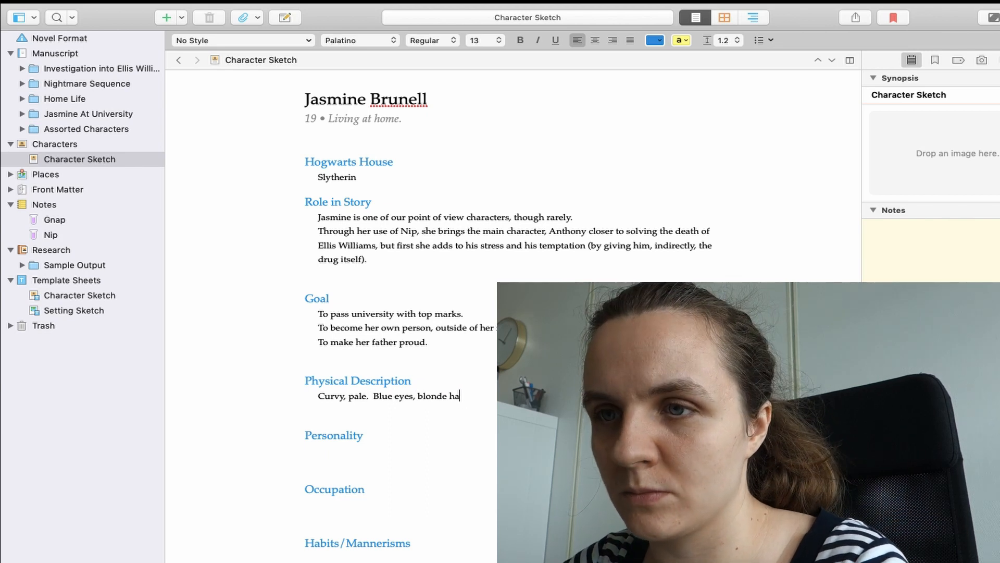
pyautogui.scroll(-4, 367, 349)
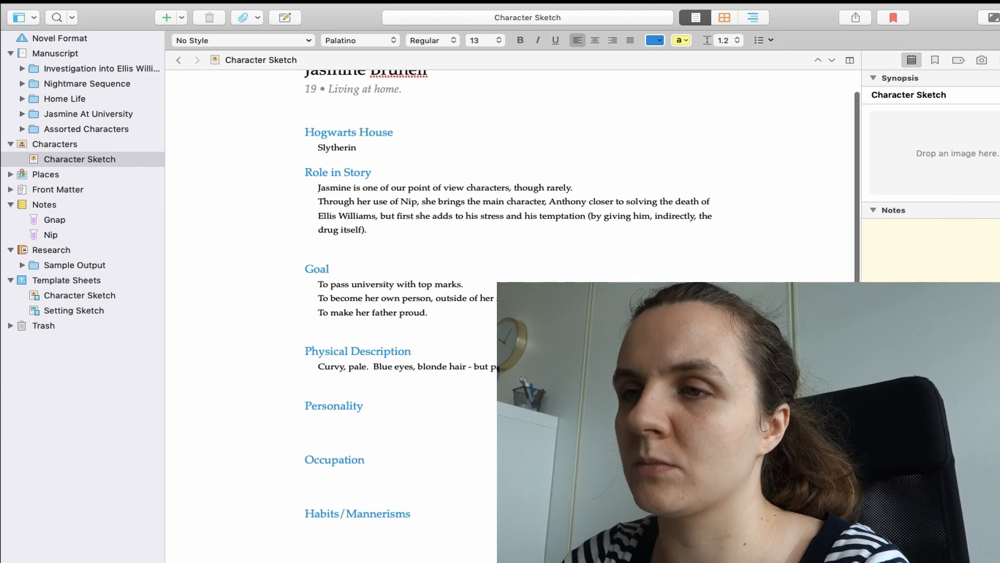
# - In Chapter 1 of Nightmare Sequence, change "house" to "bank" in the opening sentence and start the next sentence
pyautogui.click(356, 354)
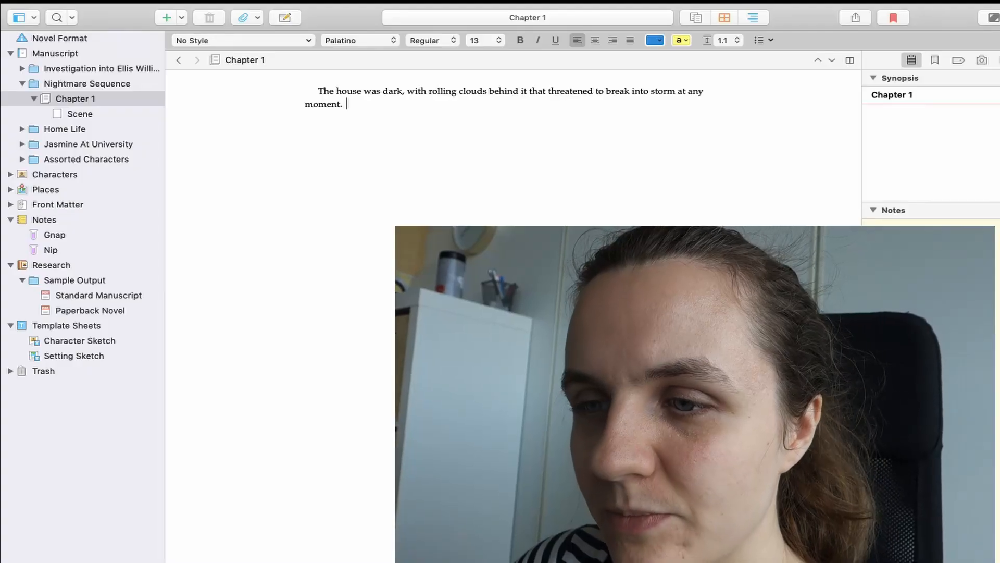
pyautogui.doubleClick(349, 91)
pyautogui.write('behind it that threatened to break into storm at any moment.  Des')
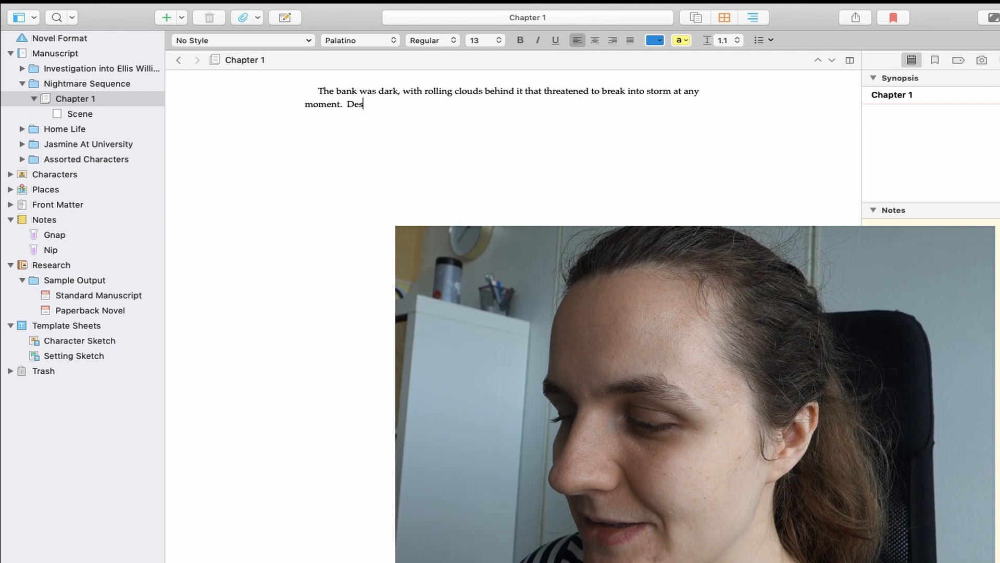
pyautogui.write('pite the fact that it was early afternoon, the storm had dulled the light and visibility ')
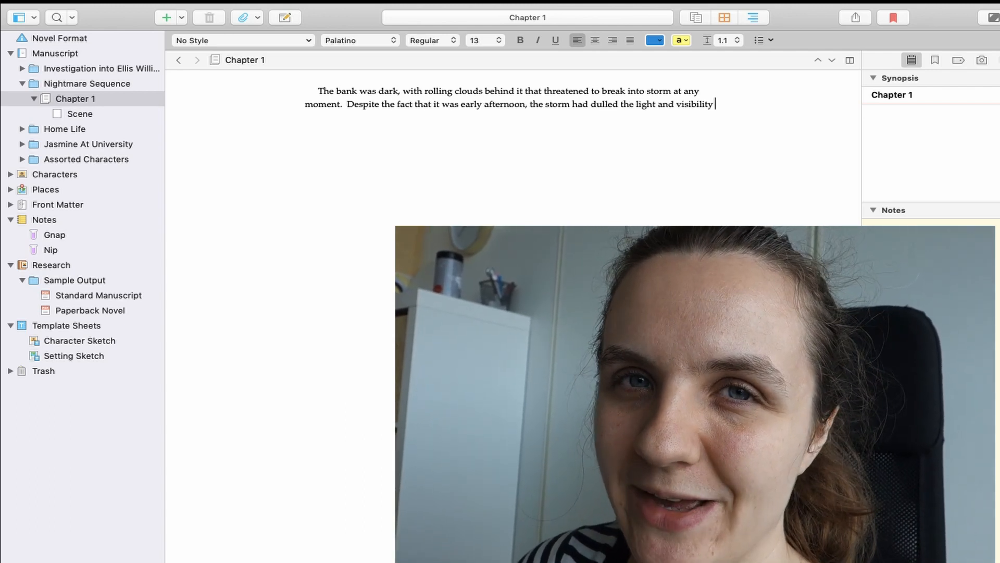
pyautogui.write('considerably, and Anthony')
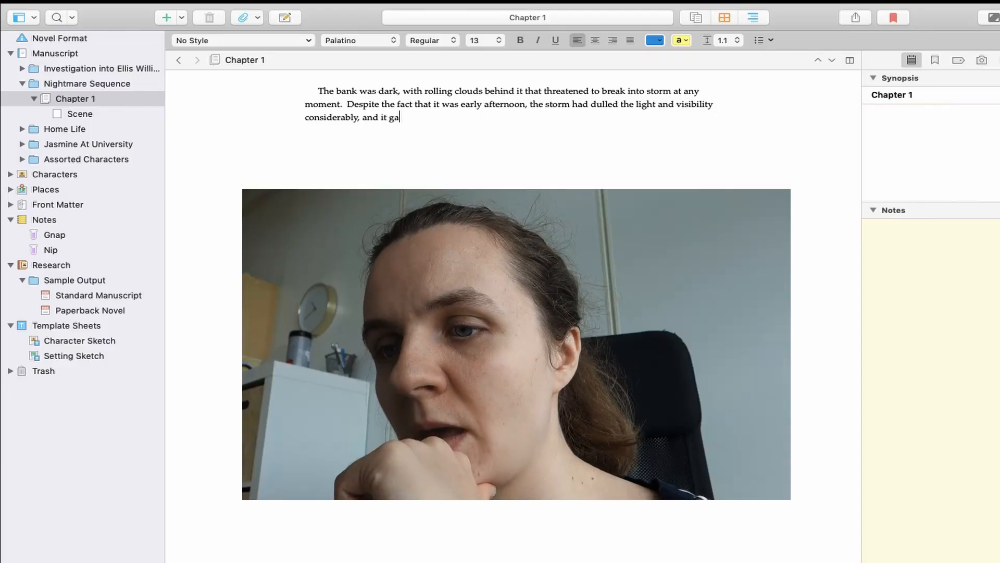
# - Continue the paragraph with "Despite the fact that it was early afternoon, the storm had dulled the light and visibility considerably, and it gave Anthony chills."
pyautogui.write('ve Anthony chills.')
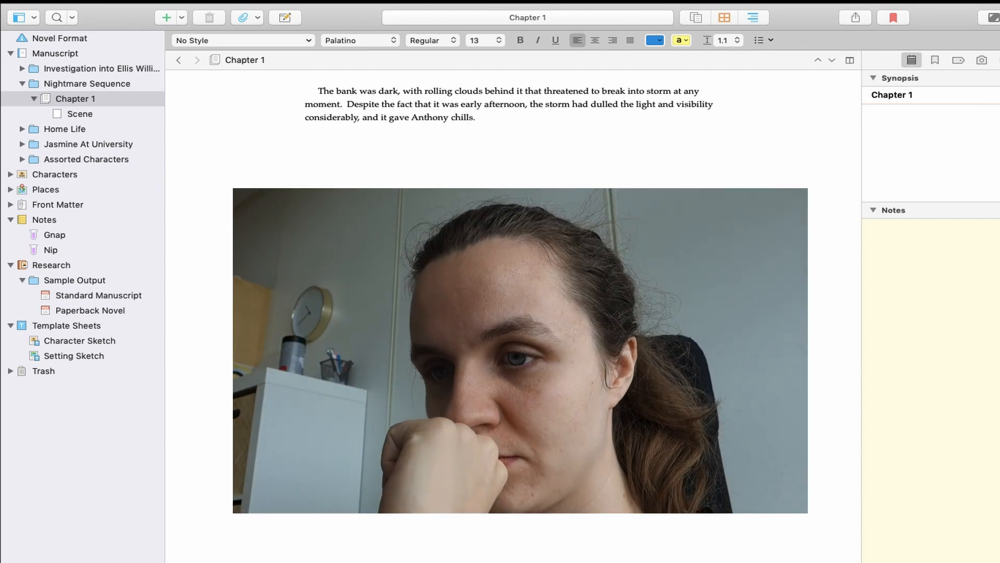
pyautogui.write('  IF thi')
# - Start a new paragraph: "Cheer up," Becky said, pushing on his shoulder
pyautogui.press('BackSpace')
pyautogui.press('BackSpace')
pyautogui.press('BackSpace')
pyautogui.press('BackSpace')
pyautogui.press('BackSpace')
pyautogui.press('BackSpace')
pyautogui.press('BackSpace')
pyautogui.press('BackSpace')
pyautogui.press('Return')
pyautogui.write('"Cheer up," ')
pyautogui.write('Becky said, push')
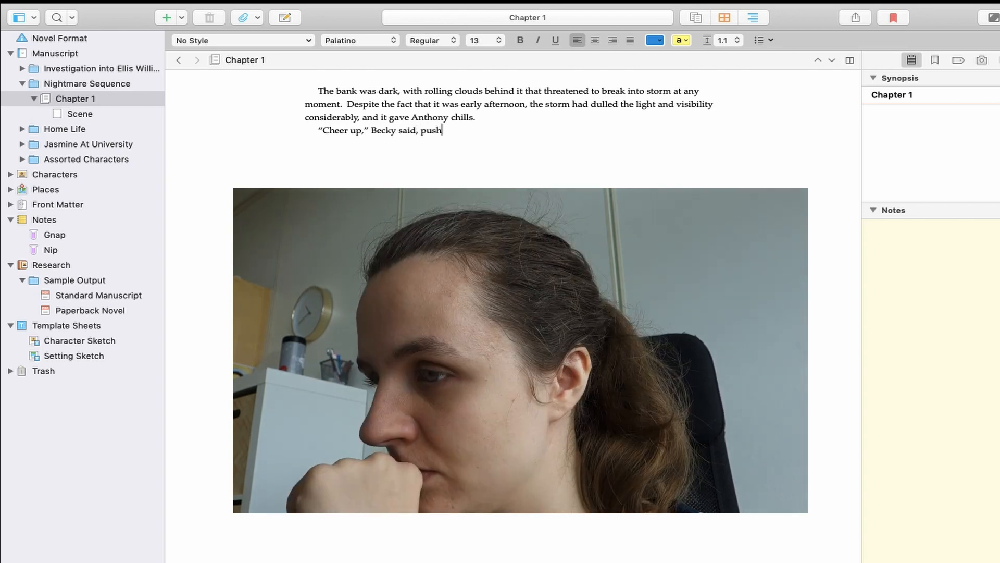
pyautogui.write('ing on his shoulder.  "It\'s o')
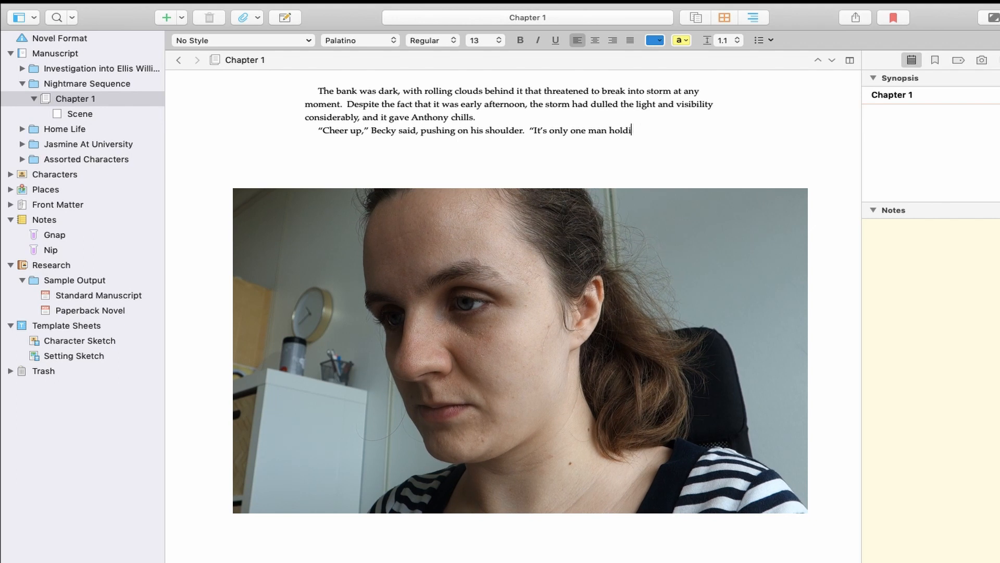
pyautogui.write('nly one man holding a bunch of hostages')
# - Write Becky's line "We get this done, we go grab drinks in the Alpine later, and maybe the boss will even buy one."
pyautogui.hotkey('alt', 'BackSpace')
pyautogui.hotkey('alt', 'BackSpace')
pyautogui.hotkey('alt', 'BackSpace')
pyautogui.hotkey('alt', 'BackSpace')
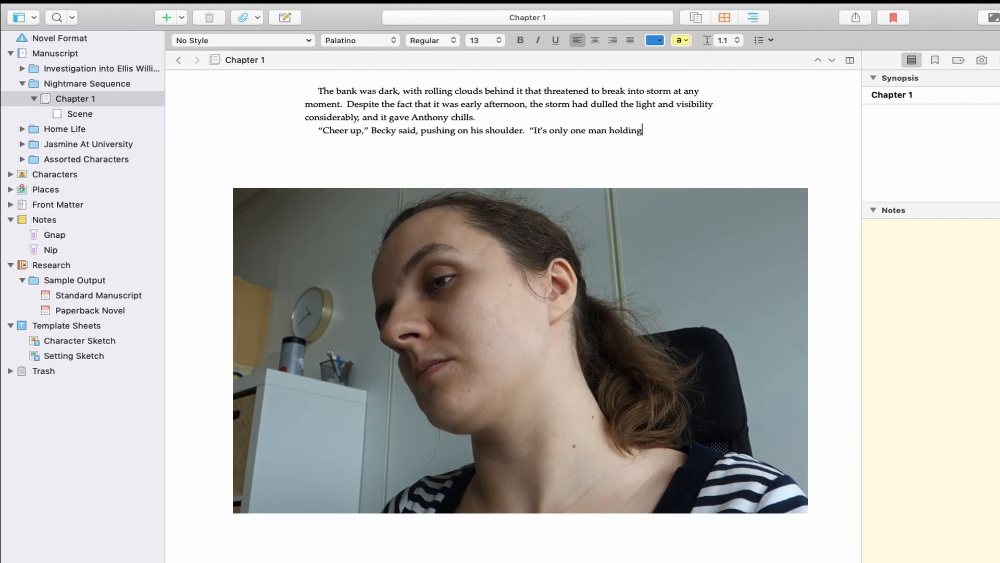
pyautogui.hotkey('alt', 'BackSpace')
pyautogui.hotkey('alt', 'BackSpace')
pyautogui.hotkey('alt', 'BackSpace')
pyautogui.hotkey('alt', 'BackSpace')
pyautogui.hotkey('alt', 'BackSpace')
pyautogui.write('We get this done, we go g')
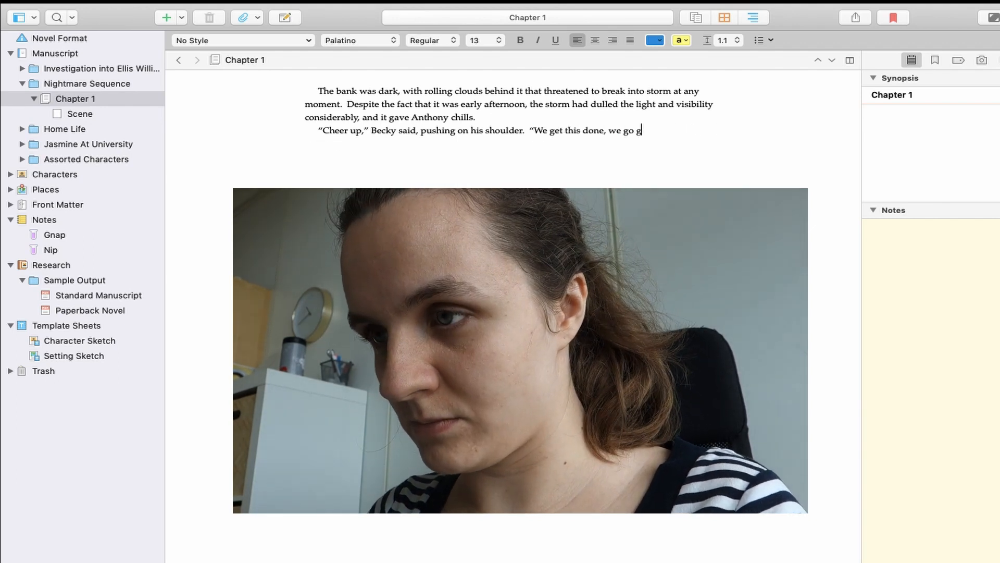
pyautogui.write('rab drinks in the Alpine ')
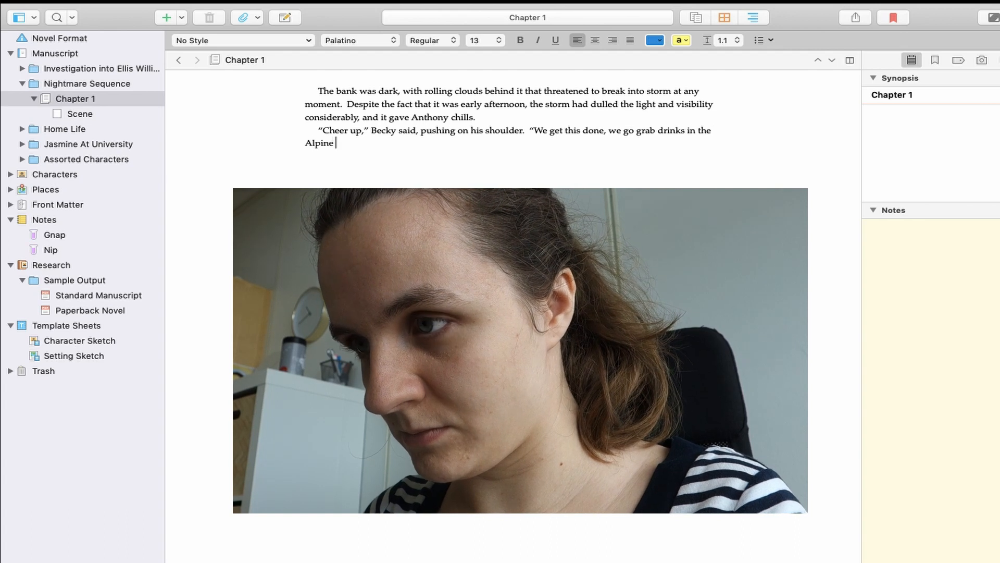
pyautogui.write('later, and maybe the boss will even buy one.”')
# - Add a new paragraph "He nodded. “Anything to"
pyautogui.press('Return')
pyautogui.write('Anthony smile')
pyautogui.press('BackSpace')
pyautogui.press('BackSpace')
pyautogui.press('BackSpace')
pyautogui.press('BackSpace')
pyautogui.press('BackSpace')
pyautogui.press('BackSpace')
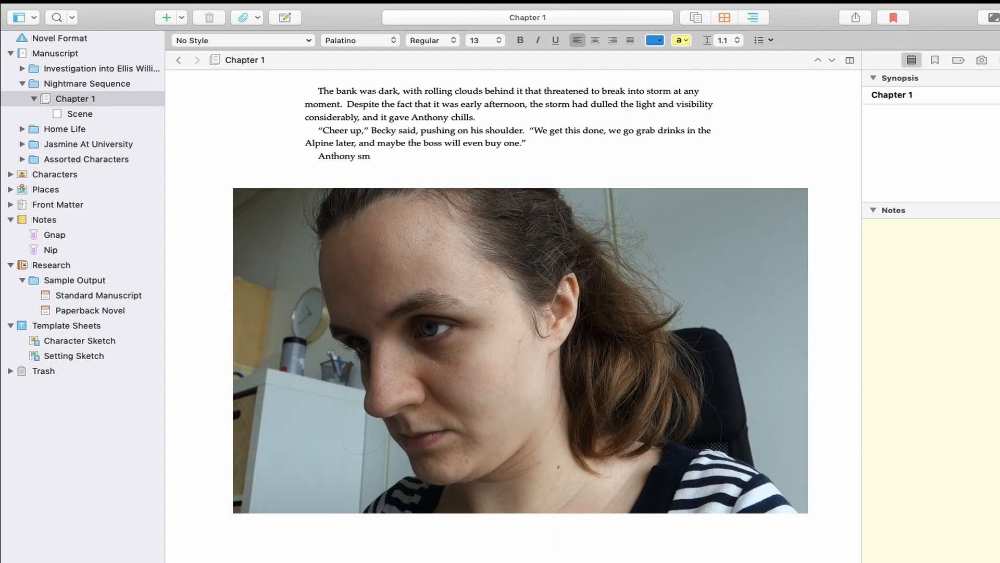
pyautogui.press('BackSpace')
pyautogui.press('BackSpace')
pyautogui.press('BackSpace')
pyautogui.press('BackSpace')
pyautogui.press('BackSpace')
pyautogui.press('BackSpace')
pyautogui.press('BackSpace')
pyautogui.write('He nodded. ')
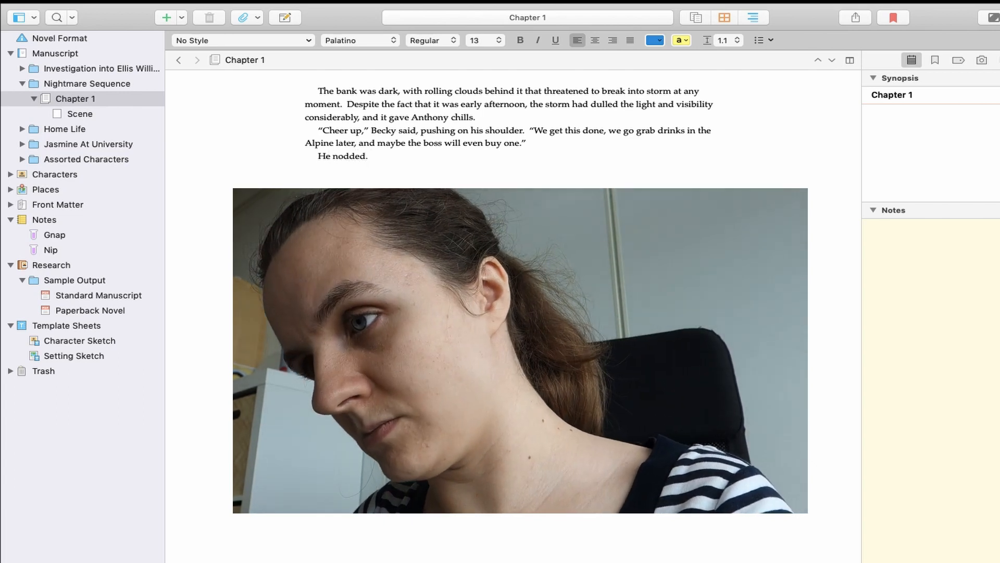
pyautogui.write(' “Anything to')
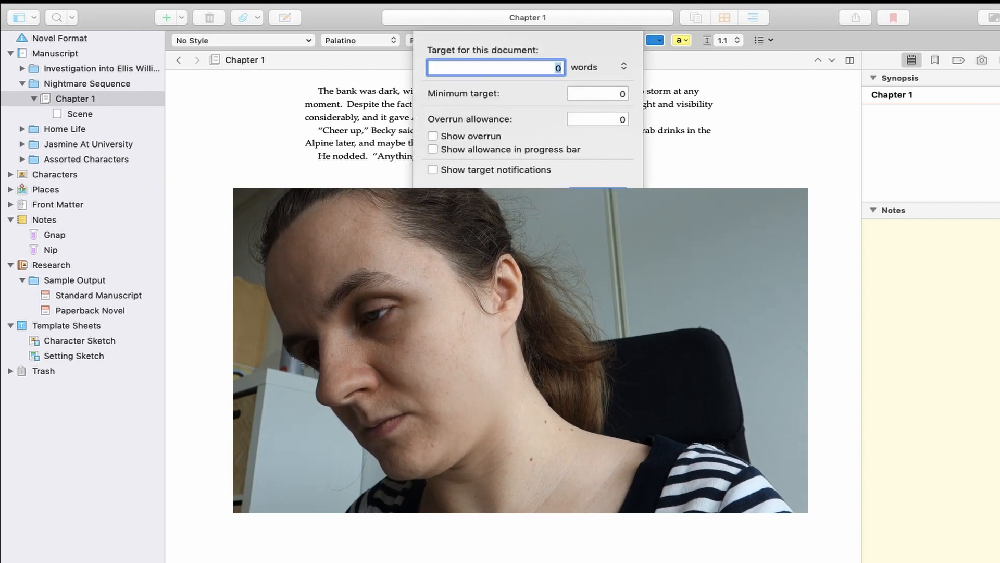
# - Set the document's word target to 2500 words
pyautogui.doubleClick(536, 70)
pyautogui.click(543, 67)
pyautogui.write('2500')
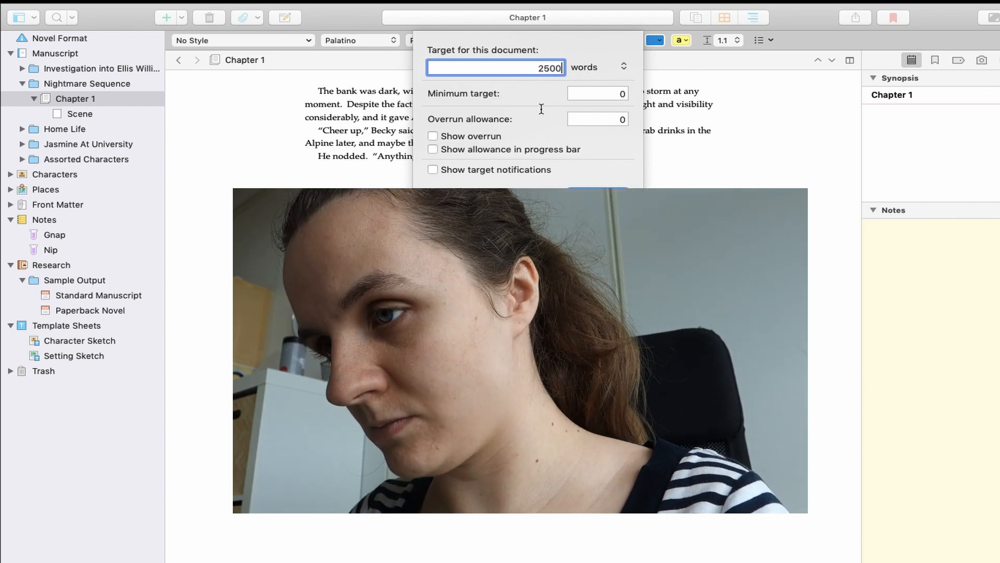
pyautogui.press('Tab')
pyautogui.click(624, 67)
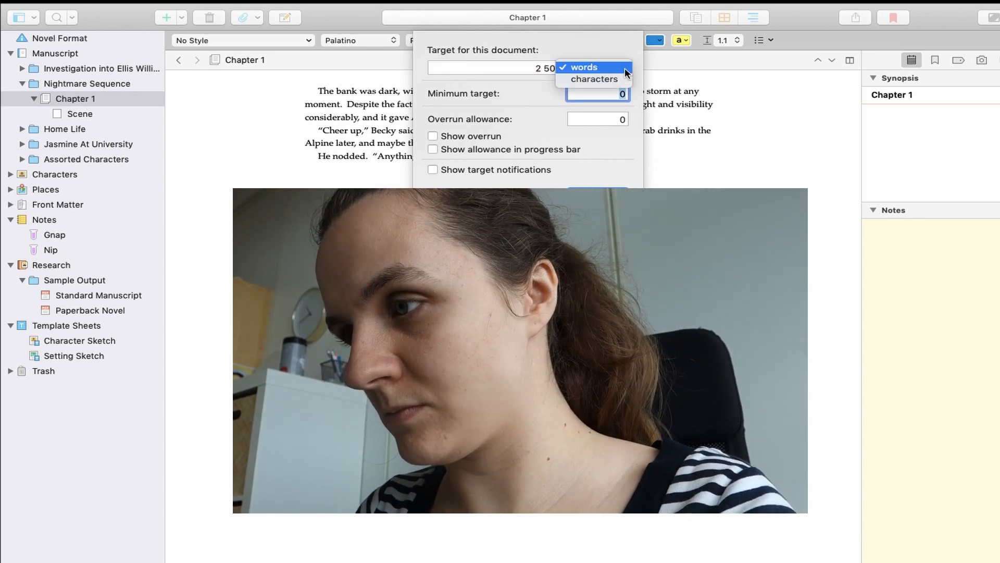
pyautogui.click(609, 66)
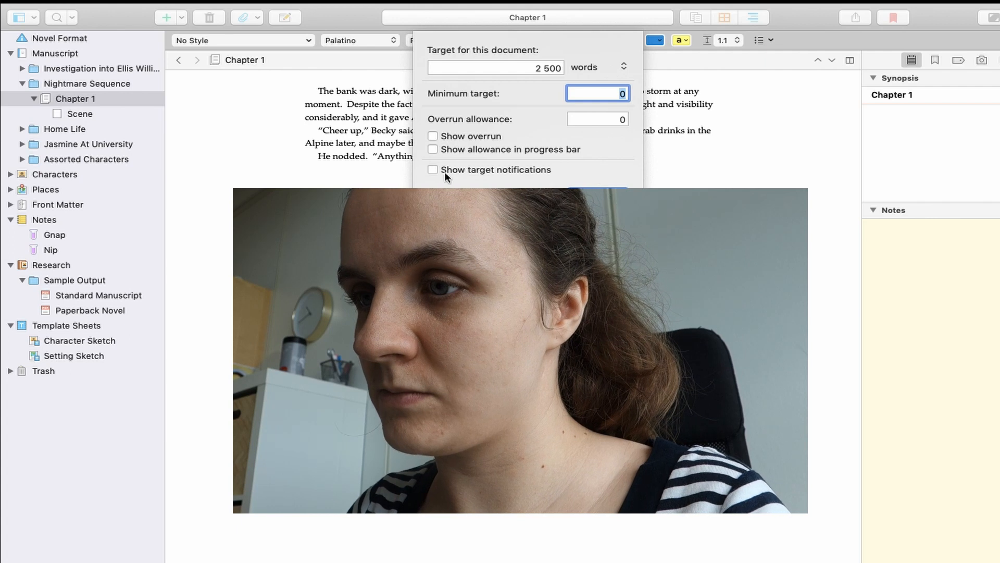
pyautogui.click(598, 193)
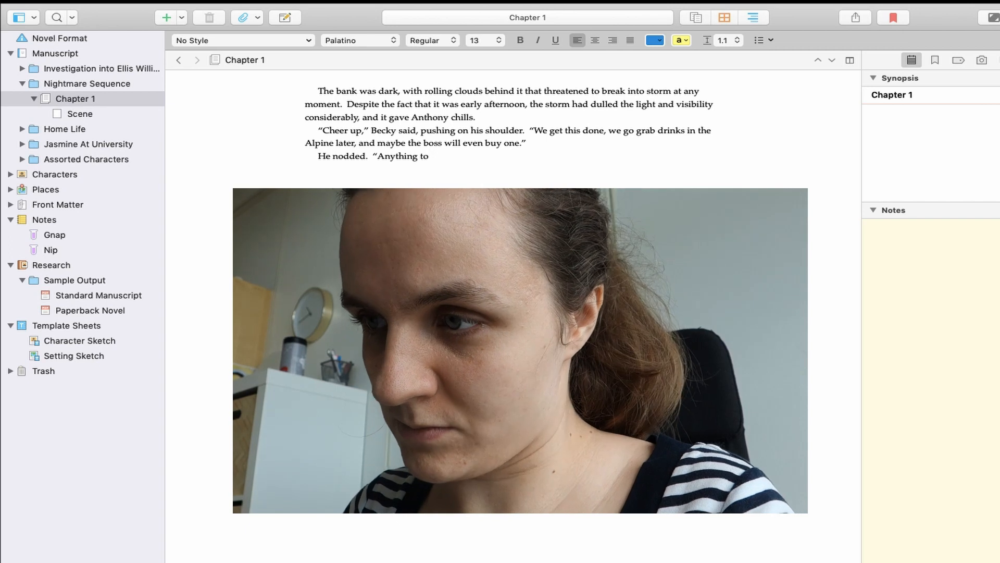
# - Rewrite Becky's line as "Sooner we get this done, sooner the boss will be buying us a drink in the Alpine."
pyautogui.moveTo(695, 5)
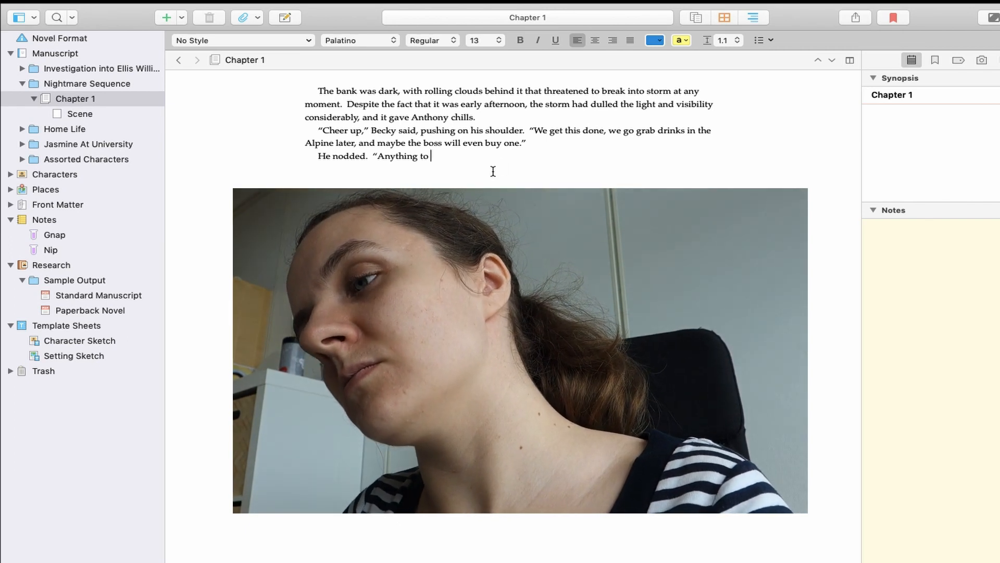
pyautogui.moveTo(531, 130); pyautogui.dragTo(525, 143)
pyautogui.write('Sooner we get thi')
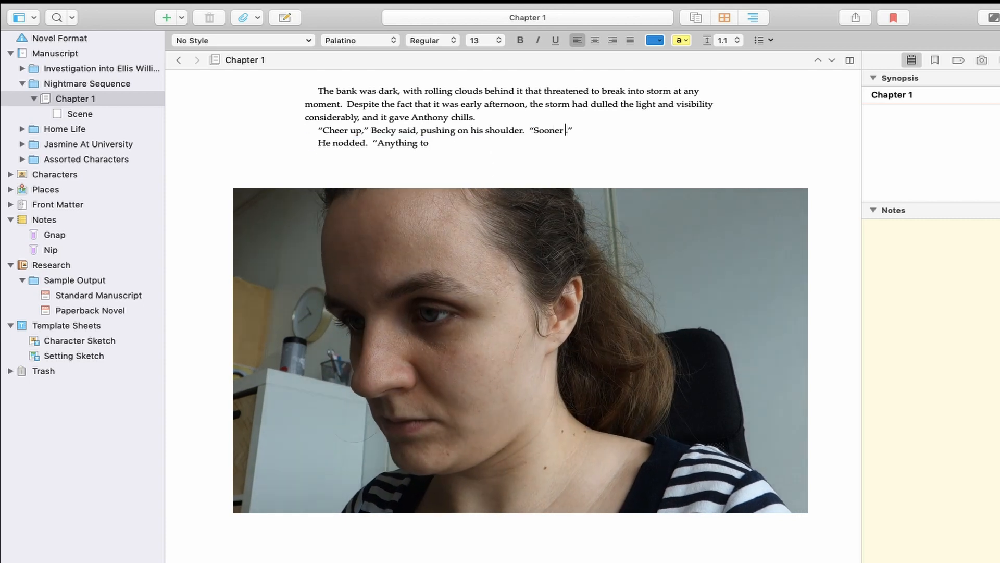
pyautogui.write('s done, sooner the boss will be buying us a drink int eh')
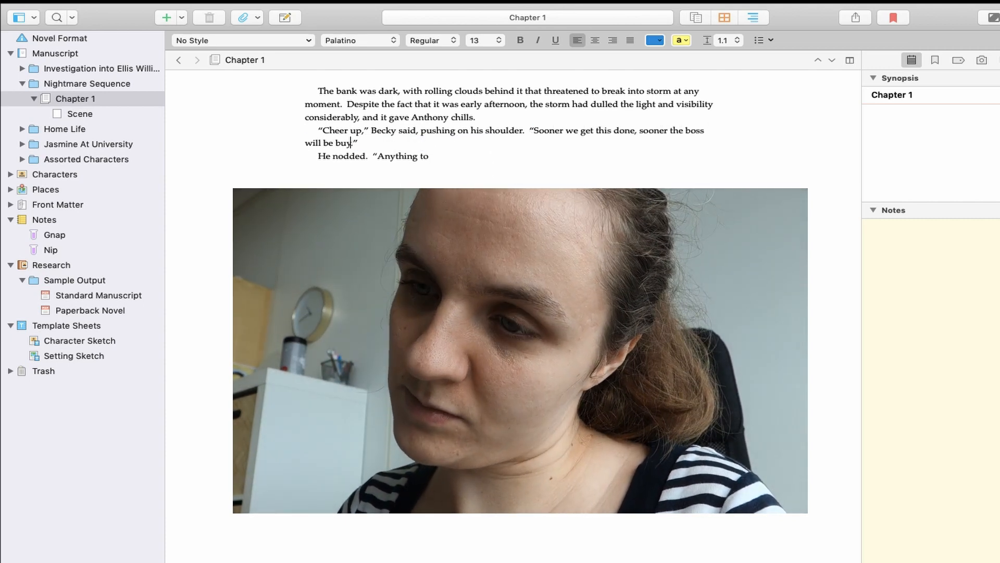
pyautogui.press('BackSpace')
pyautogui.press('BackSpace')
pyautogui.press('BackSpace')
pyautogui.press('BackSpace')
pyautogui.press('BackSpace')
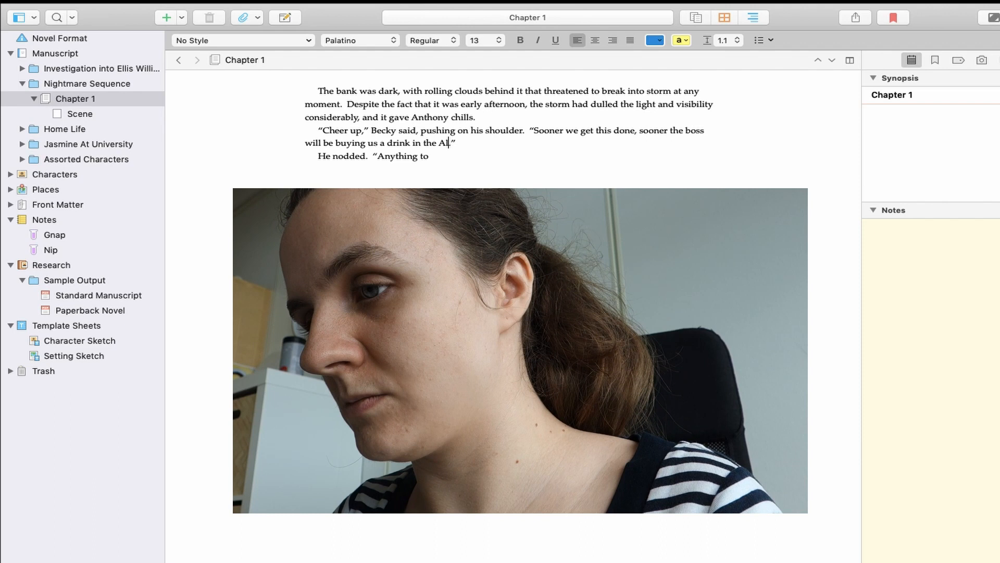
# - Change "He nodded." to "He nodded, pushing up his helmet."
pyautogui.click(366, 157)
pyautogui.press('BackSpace')
pyautogui.write(', pushing up his helmet')
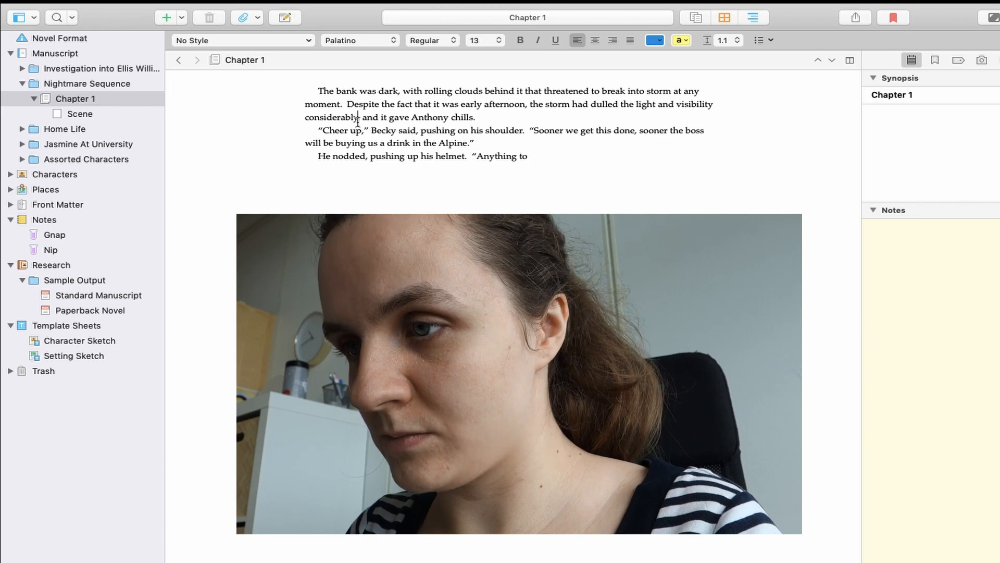
pyautogui.write('.')
# - Split the opening paragraph's last clause into a separate sentence, "It gave Anthony chills."
pyautogui.moveTo(365, 118); pyautogui.dragTo(394, 120)
pyautogui.write('It')
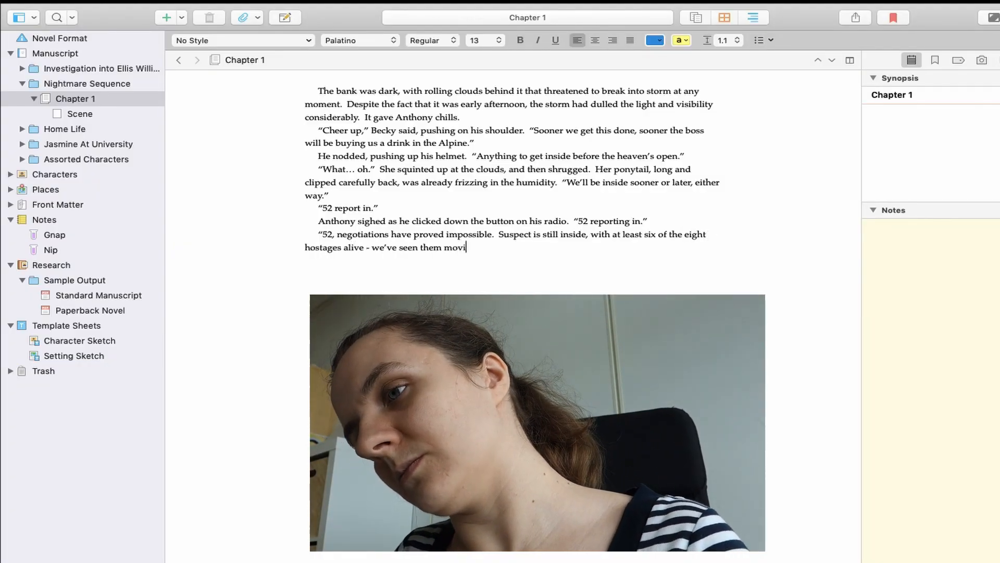
# - Replace the end of the radio message with "We have visuals on six of the eight known hostages."
pyautogui.press('shift+super+Down')
pyautogui.write('.  We have visuals')
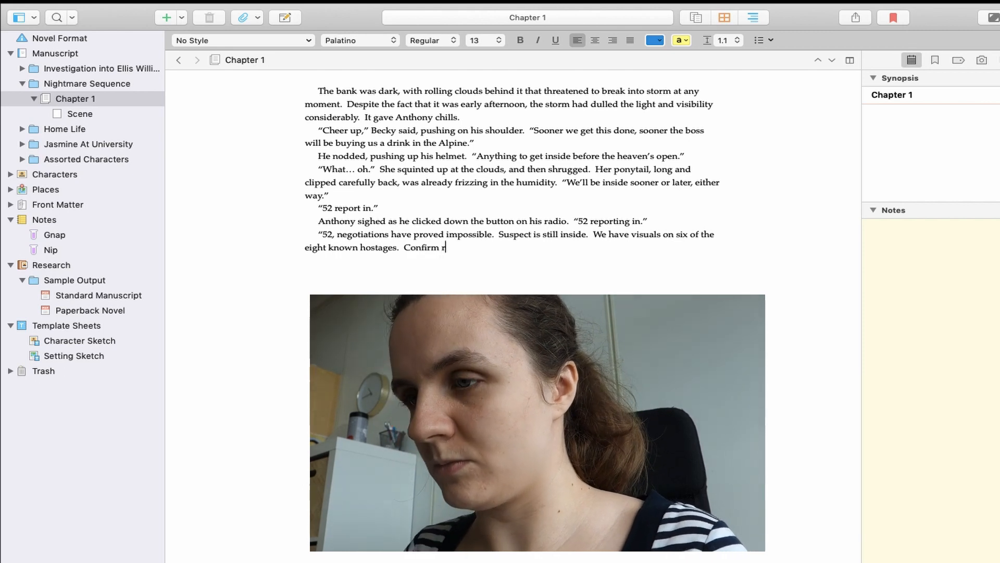
# - End the radio message with "Confirm your team is ready for contact?" and add the reply "Confirmed."
pyautogui.click(441, 247)
pyautogui.write('your team is')
pyautogui.write('t?"')
pyautogui.press('Return')
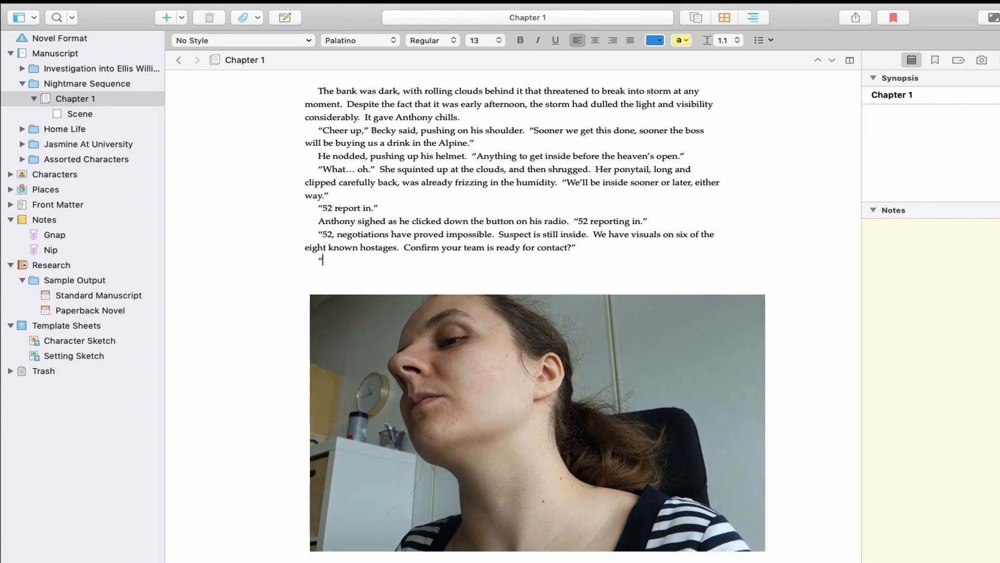
pyautogui.write('"Confirmed."')
pyautogui.press('Return')
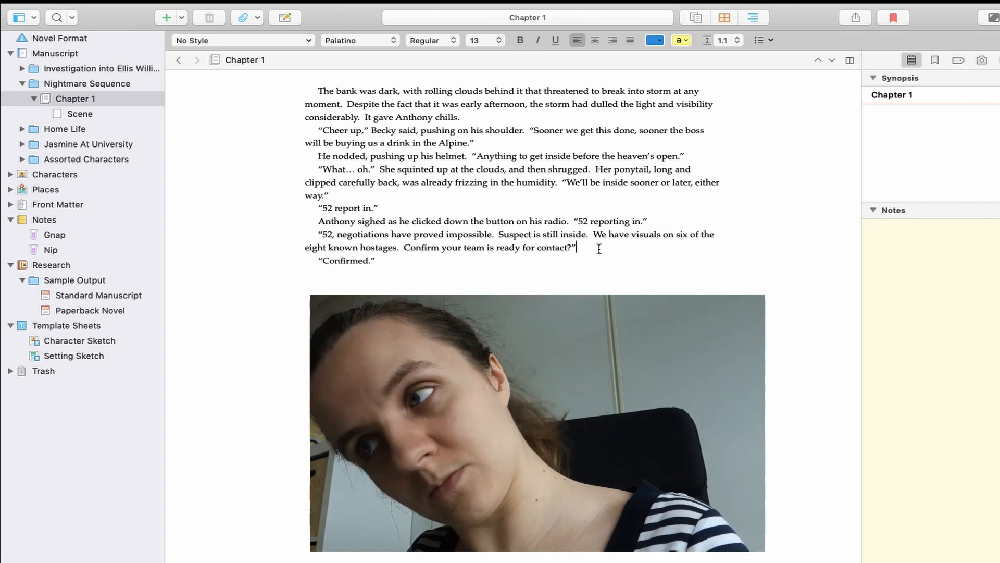
# - Insert "Anthony looked around him at the five members of his team." before the reply
pyautogui.click(599, 250)
pyautogui.press('Return')
pyautogui.write('Anthony looked around him at the five members of his team.')
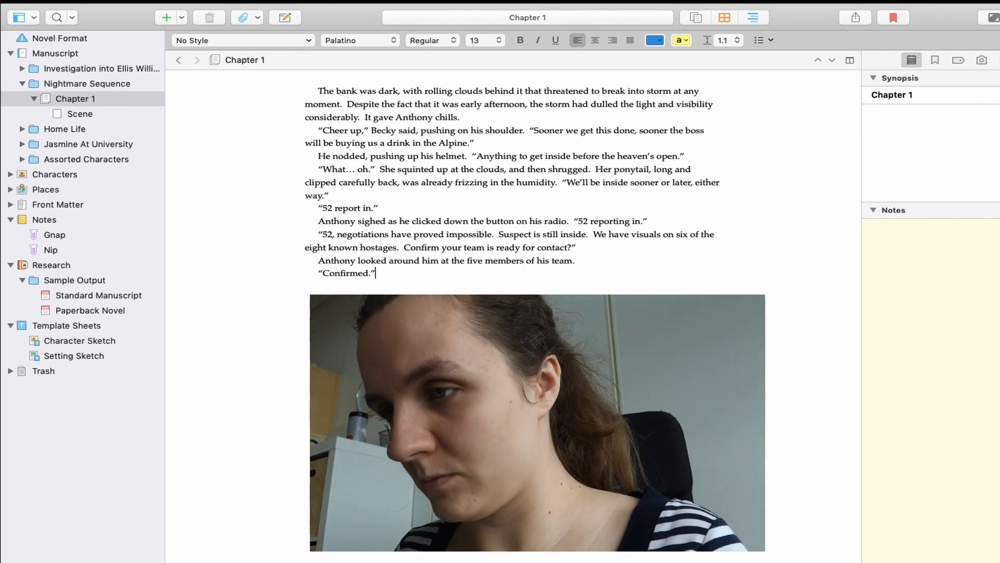
# - Add a new line of dialogue: "Anthony, we should wait for the SWAT team."
pyautogui.press('Return')
pyautogui.write('"Anthon')
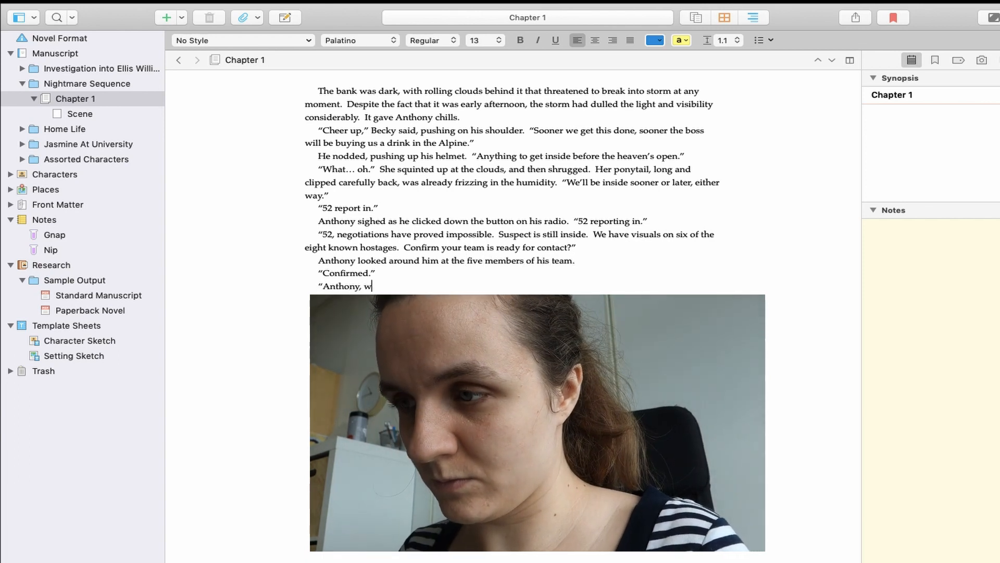
pyautogui.write('y, we should wait for the SWAT team.')
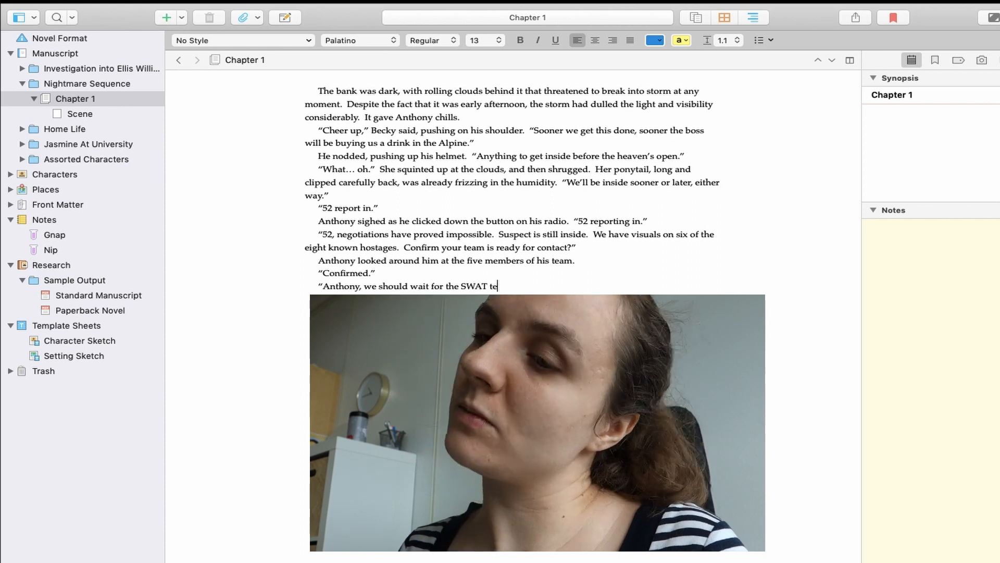
# - Rephrase the new dialogue line to "I think we should wait for the SWAT team."
pyautogui.hotkey('alt', 'BackSpace')
pyautogui.hotkey('alt', 'BackSpace')
pyautogui.hotkey('alt', 'BackSpace')
pyautogui.hotkey('alt', 'BackSpace')
pyautogui.hotkey('alt', 'BackSpace')
pyautogui.hotkey('alt', 'BackSpace')
pyautogui.hotkey('alt', 'BackSpace')
pyautogui.hotkey('alt', 'BackSpace')
pyautogui.write('I think we should wait for the Sq')
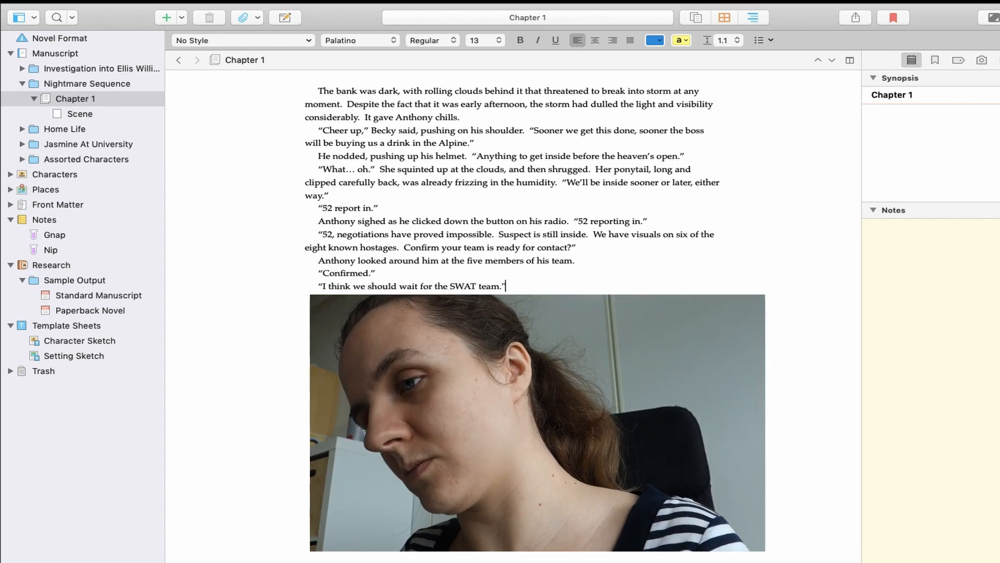
pyautogui.write('known as Angel')
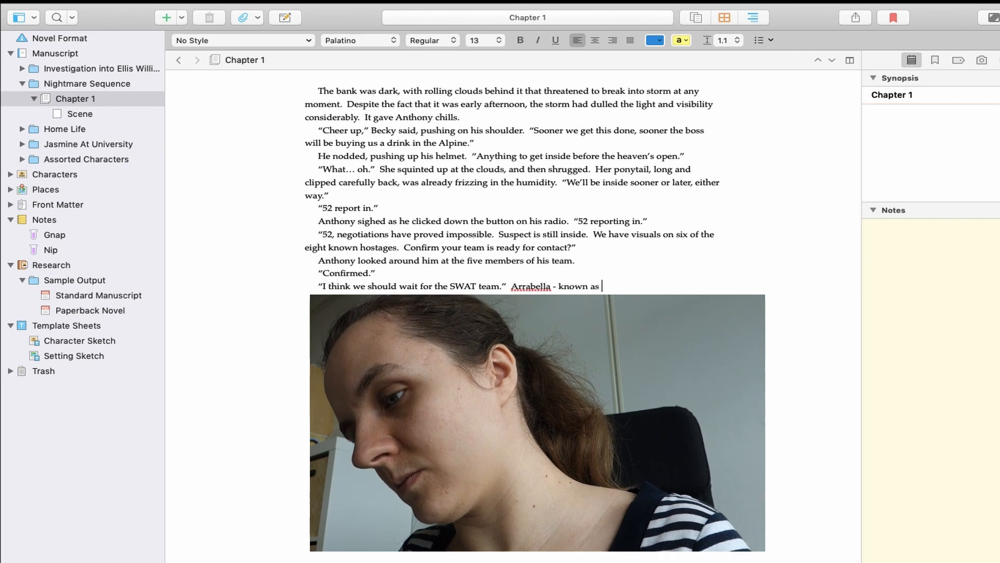
# - Continue with narration beginning "Arrabella - call-sign Angel - was wringing her" and write on through the paragraph
pyautogui.hotkey('alt', 'BackSpace')
pyautogui.hotkey('alt', 'BackSpace')
pyautogui.hotkey('alt', 'BackSpace')
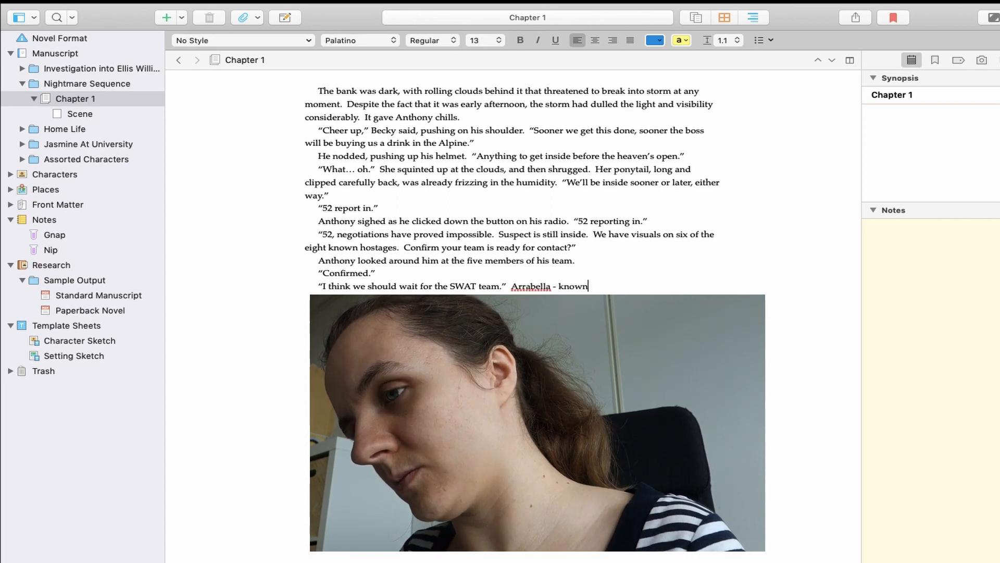
pyautogui.write('ngel - was wringing her')
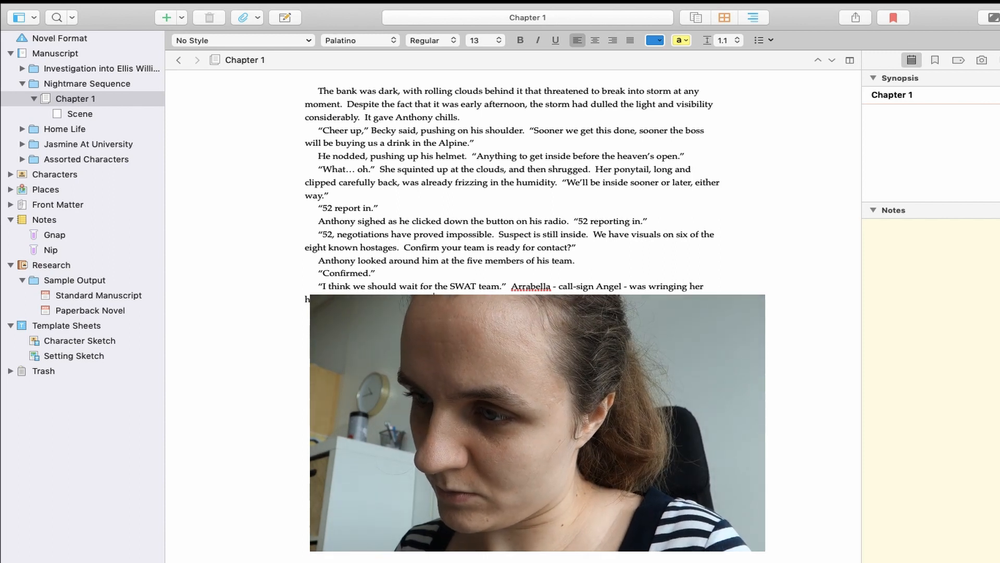
pyautogui.write(' h...')
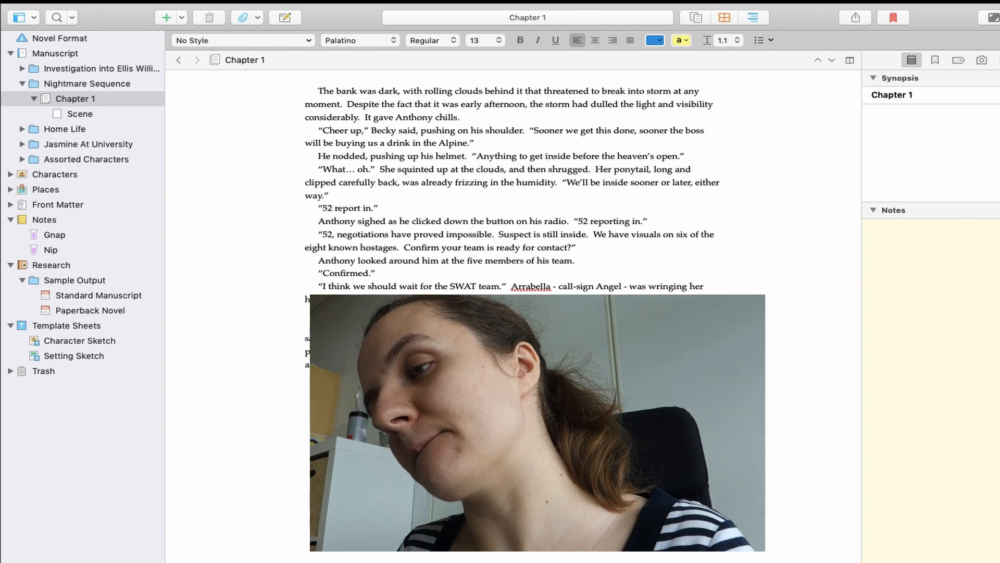
pyautogui.write('a')
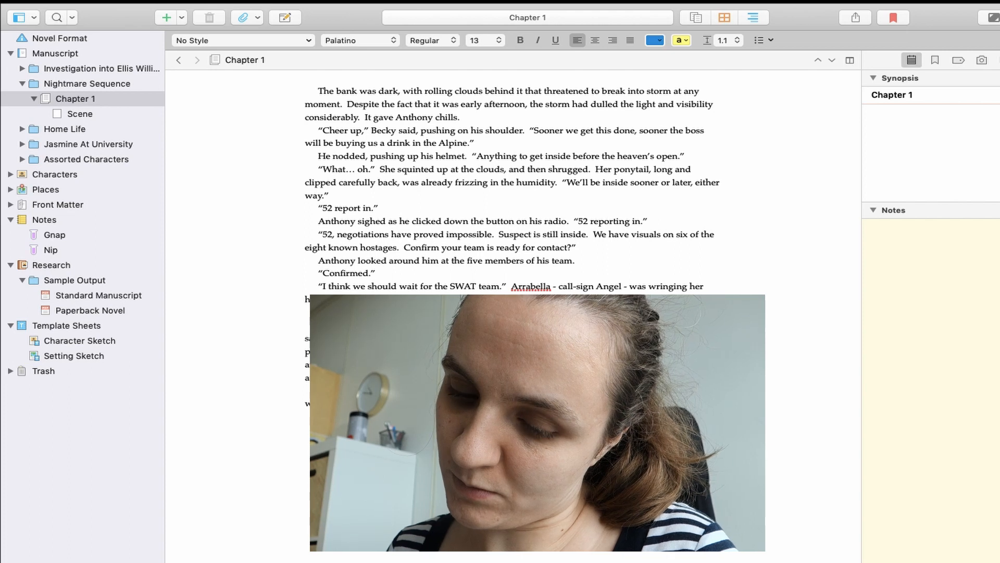
pyautogui.click(137, 9)
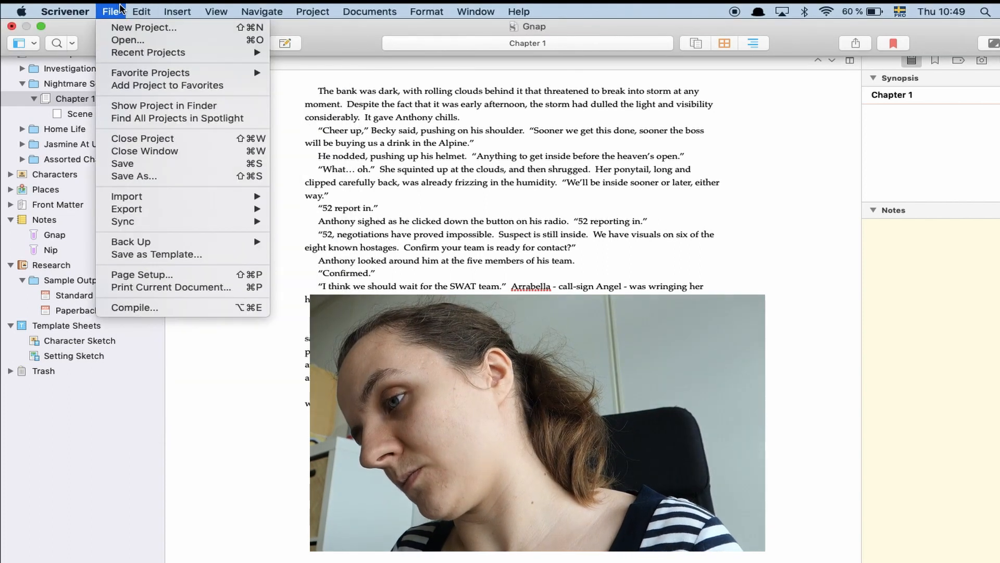
pyautogui.moveTo(440, 9)
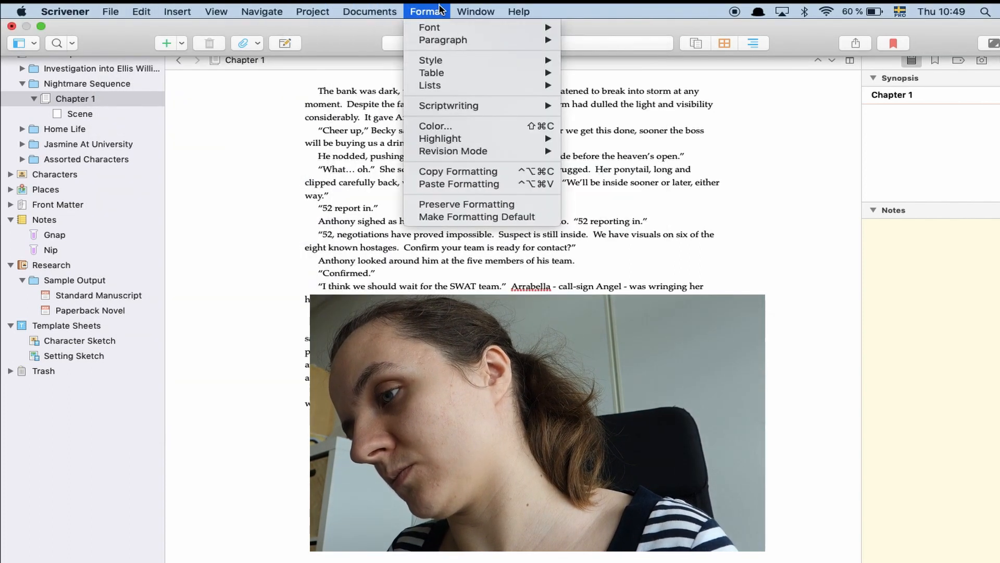
pyautogui.moveTo(519, 9)
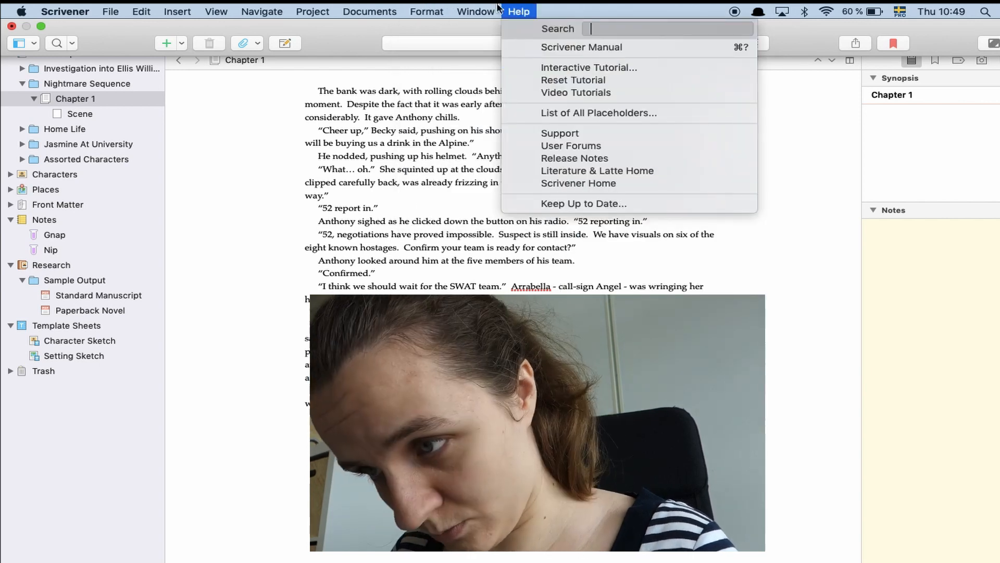
pyautogui.click(242, 190)
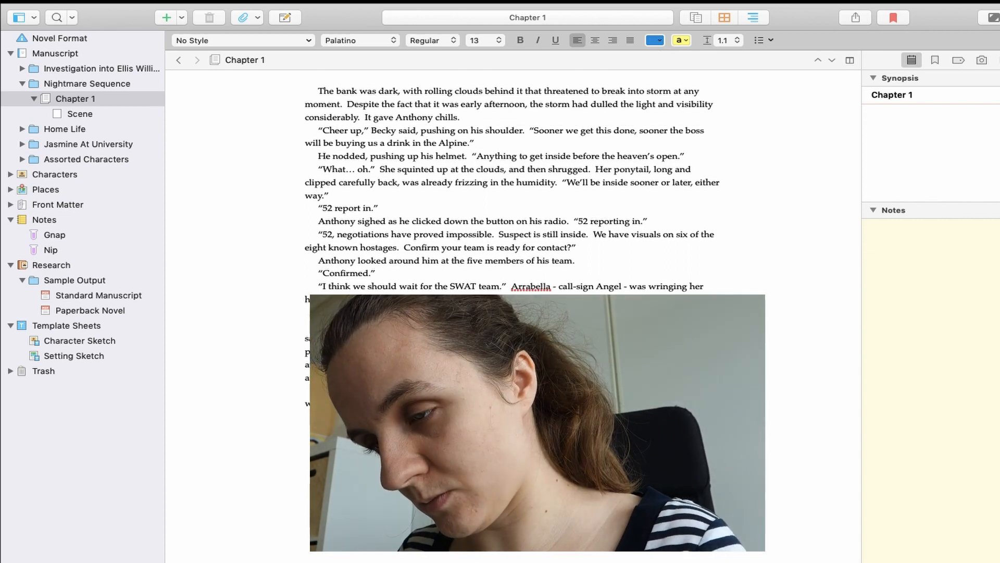
# - Keep drafting further lines of the chapter below the Arrabella passage
pyautogui.moveTo(849, 561)
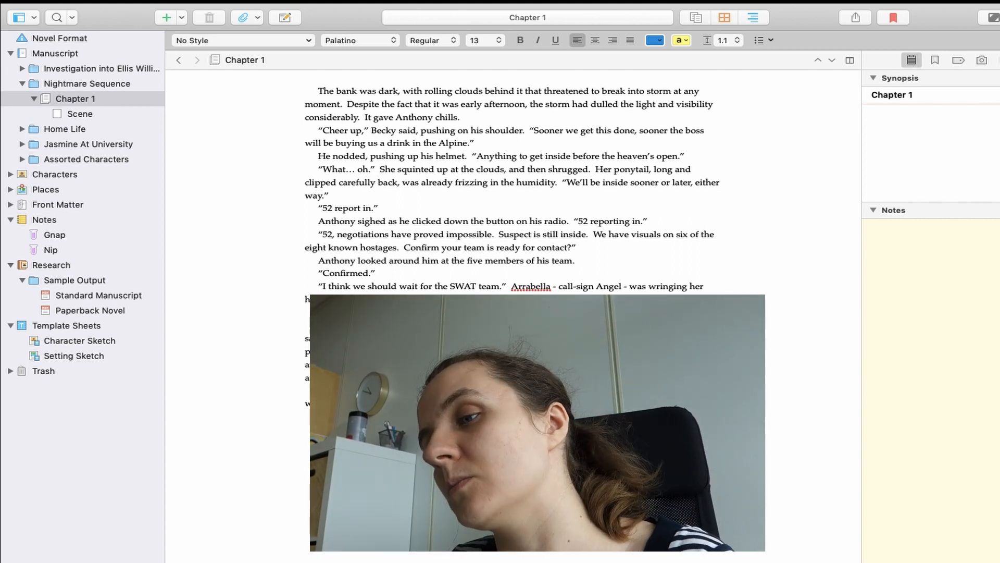
pyautogui.write('fu')
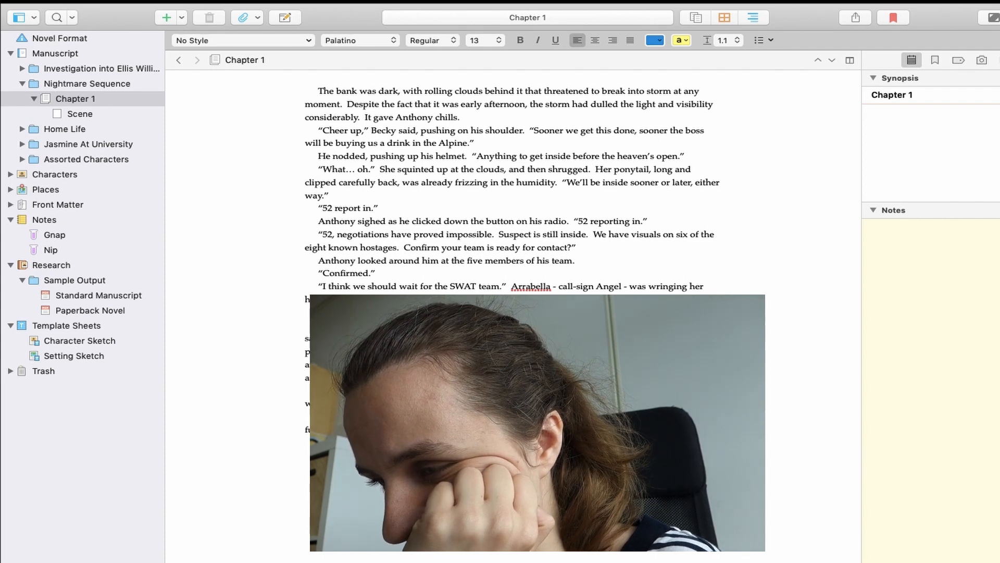
pyautogui.press('Return')
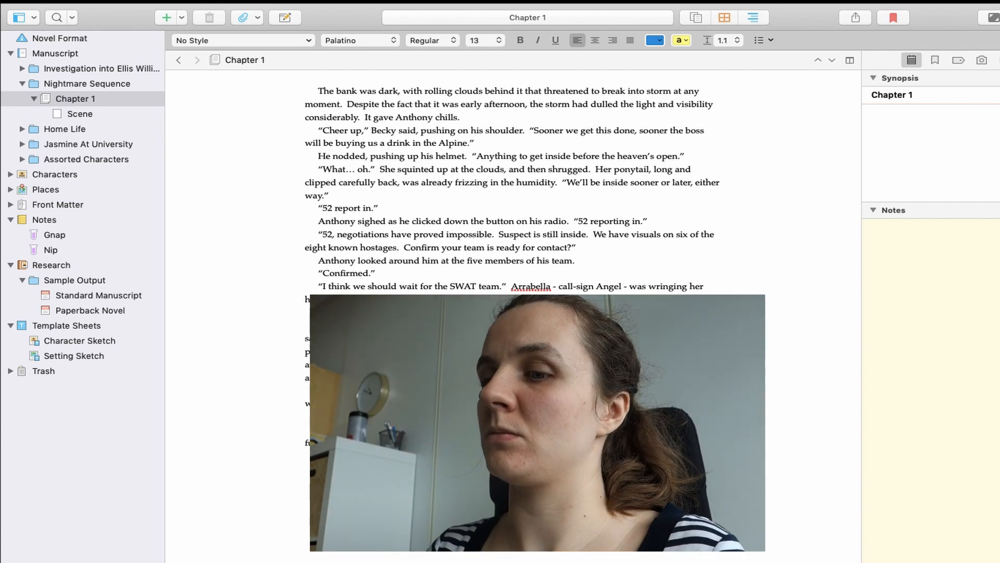
pyautogui.write('o')
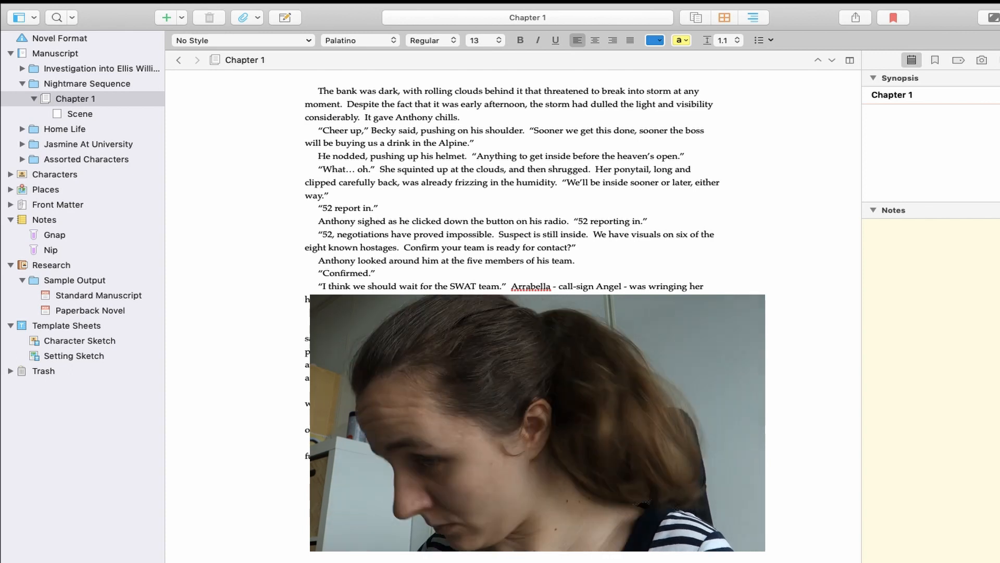